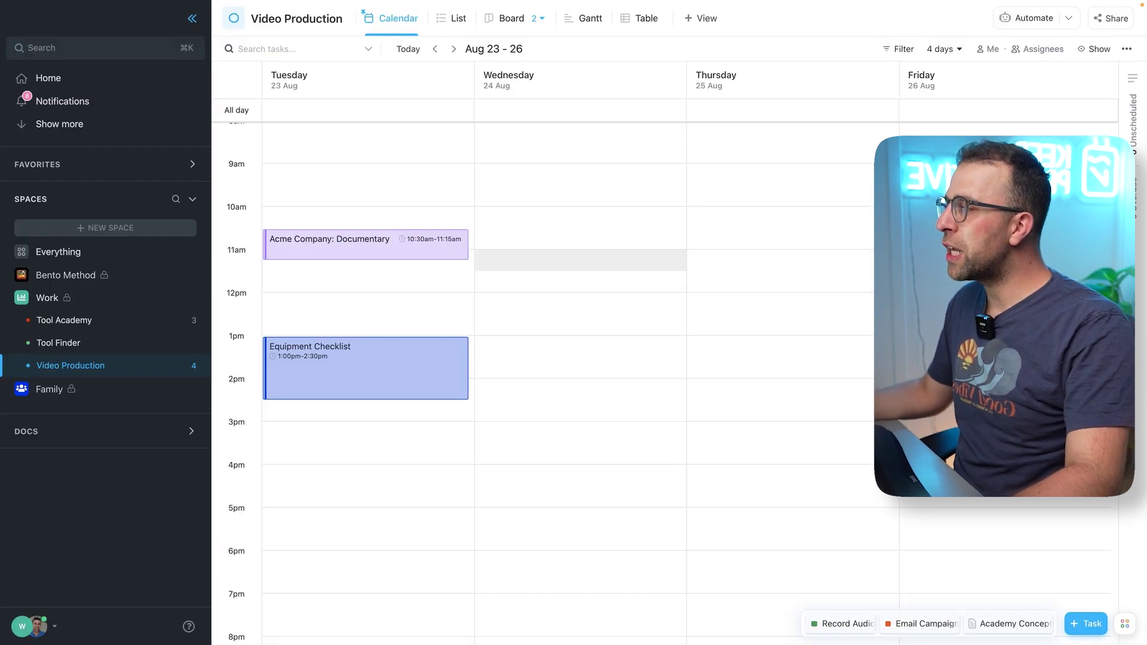
- Discard a trial Wednesday 11am task, then switch the calendar to a week and back to four days
{"action": "left_click", "coordinate": [608, 268]}
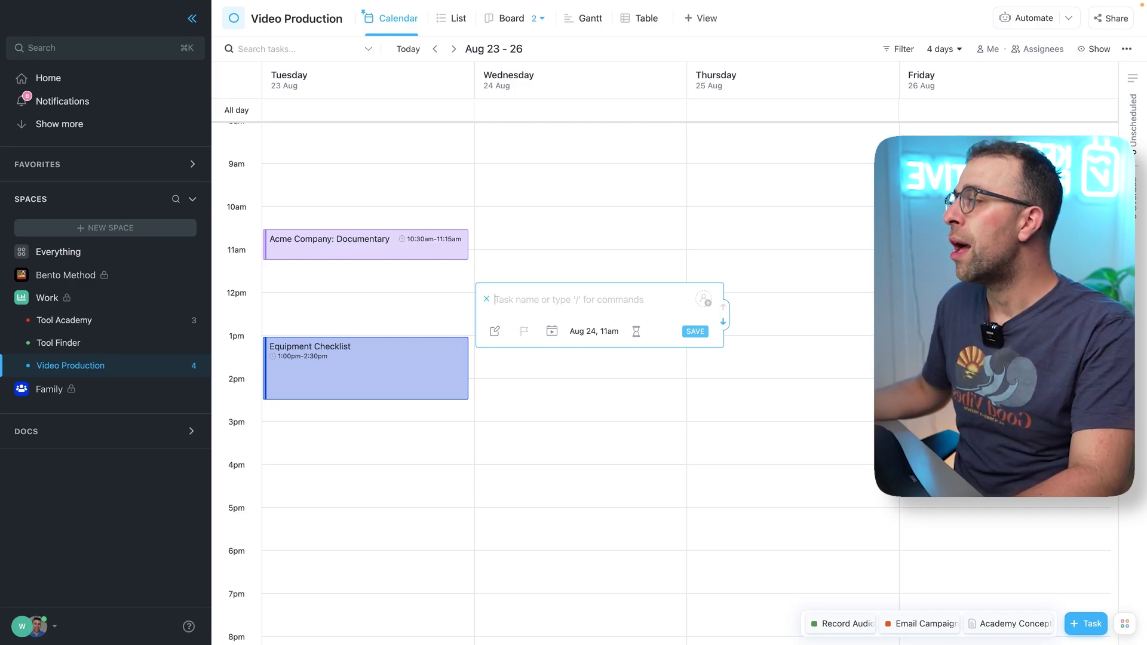
{"action": "left_click", "coordinate": [486, 299]}
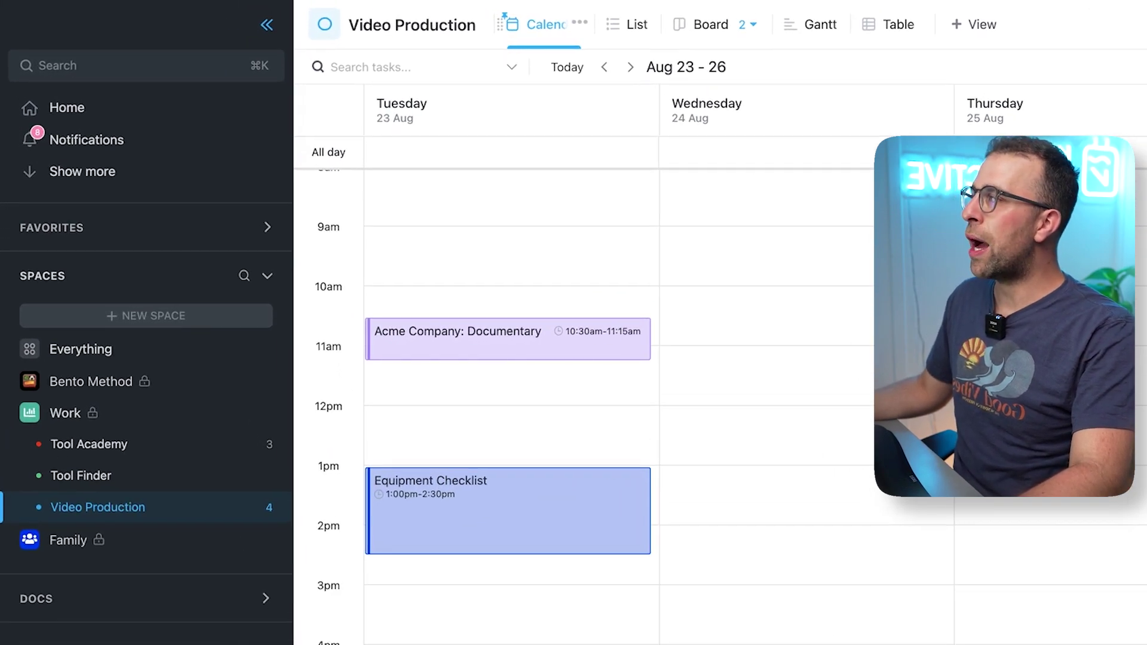
{"action": "left_click", "coordinate": [580, 23]}
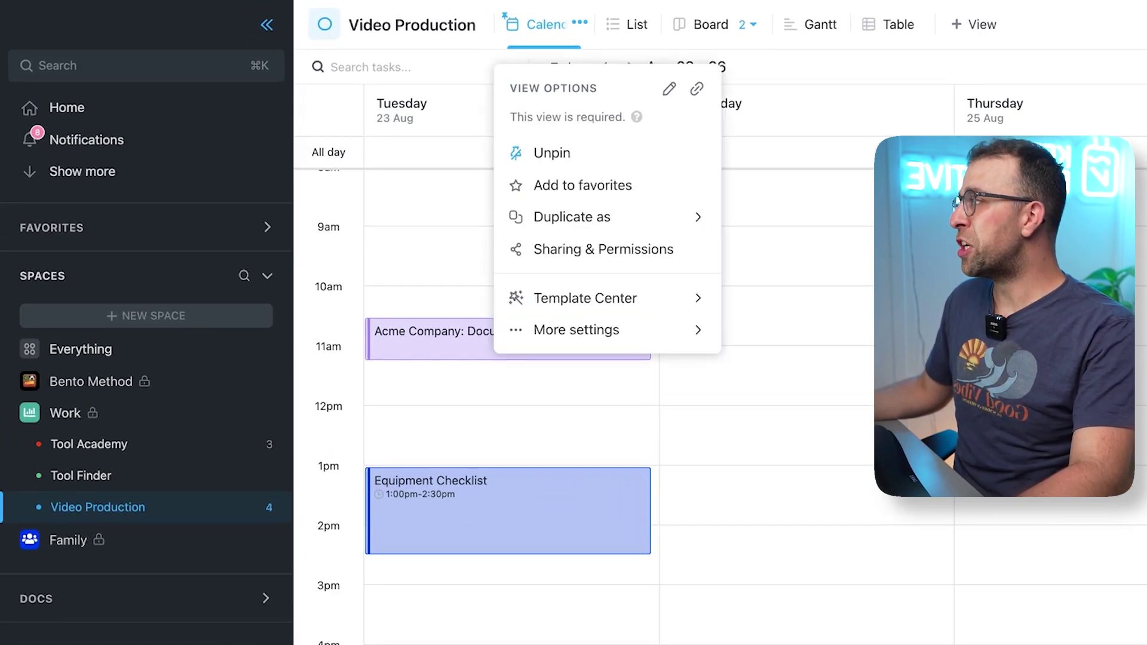
{"action": "left_click", "coordinate": [580, 23]}
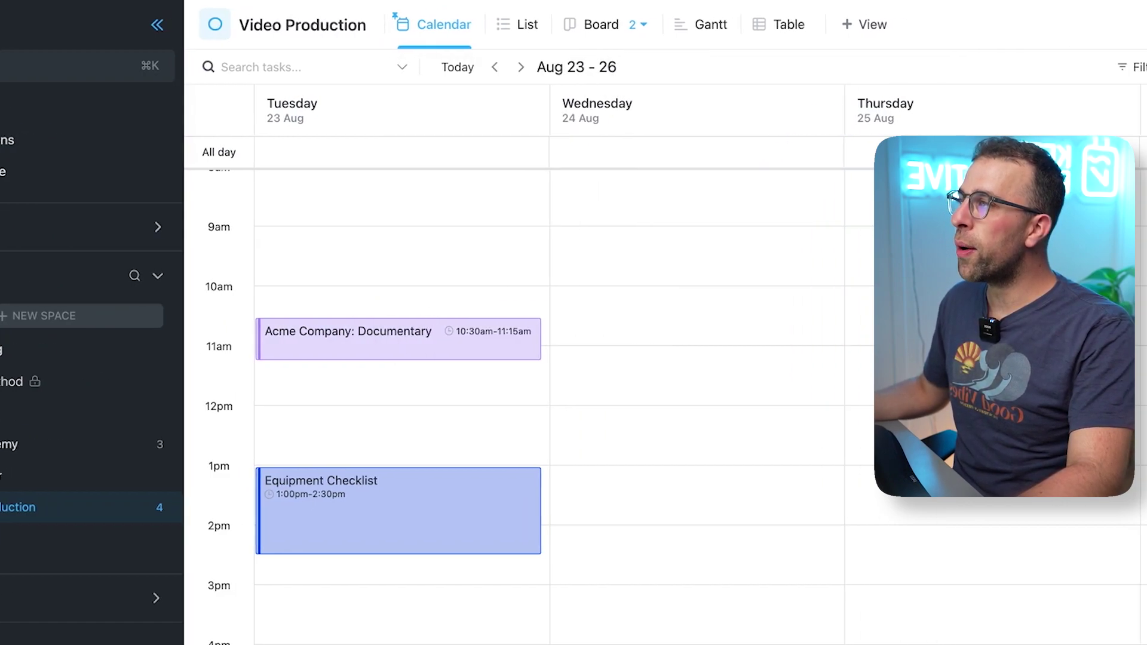
{"action": "left_click", "coordinate": [869, 67]}
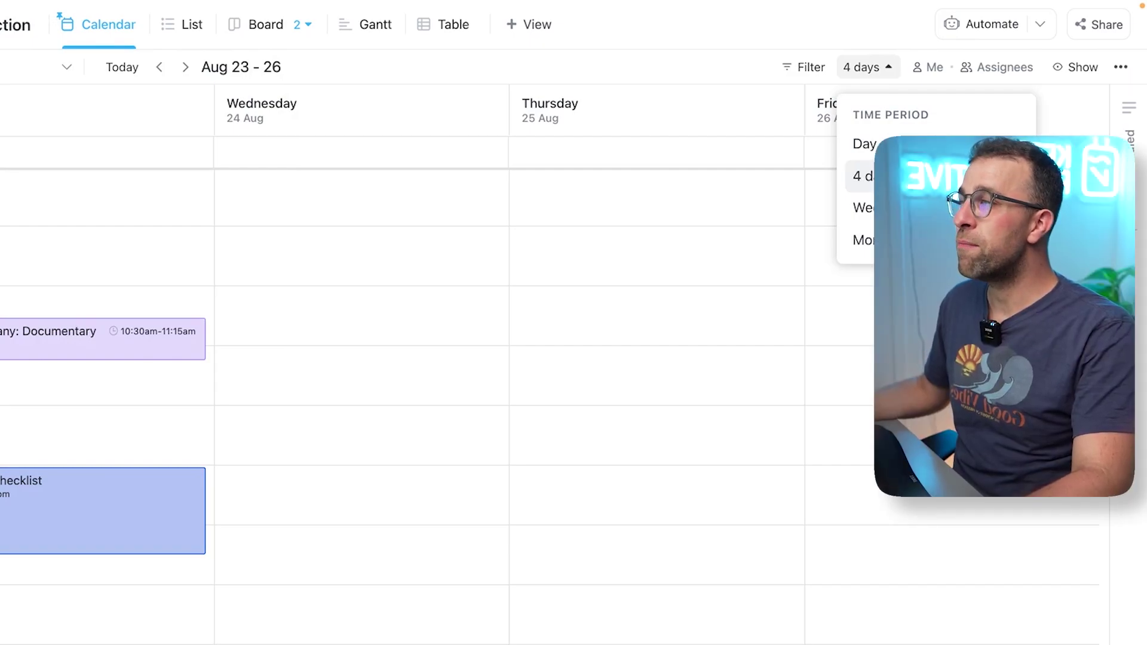
{"action": "left_click", "coordinate": [864, 207]}
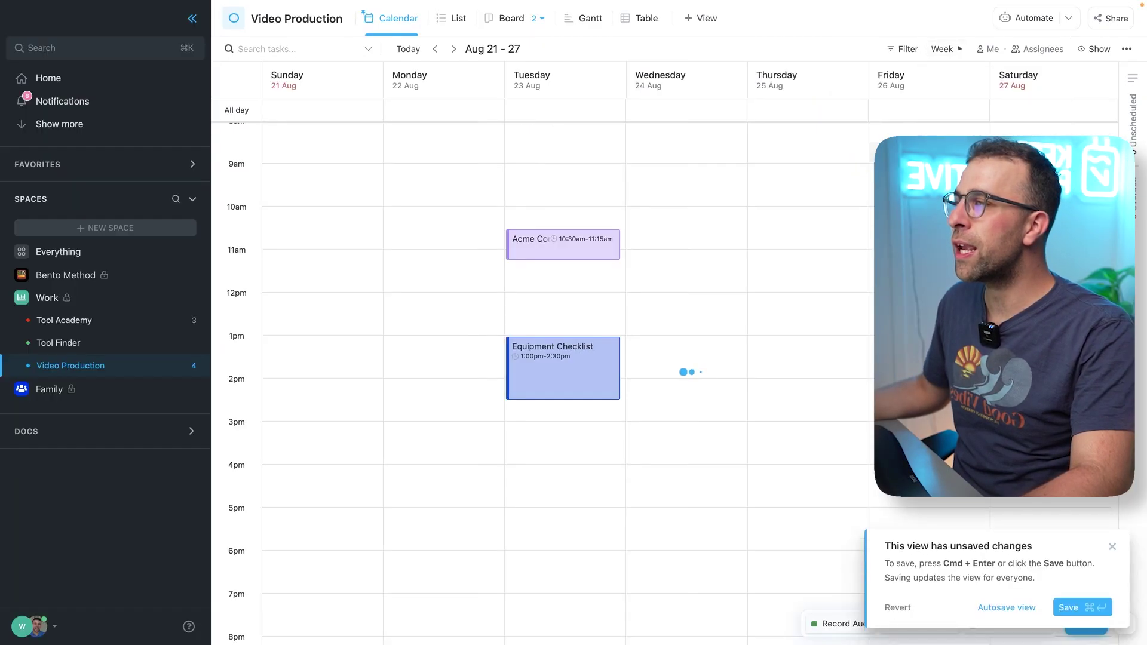
{"action": "left_click", "coordinate": [947, 49]}
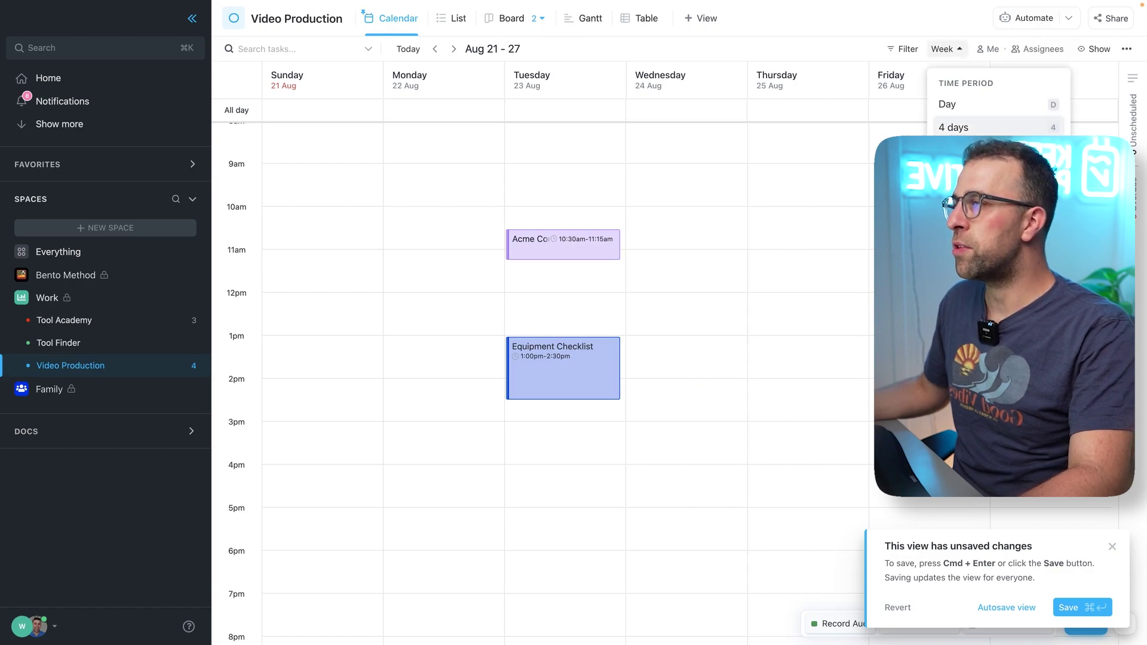
{"action": "left_click", "coordinate": [955, 128]}
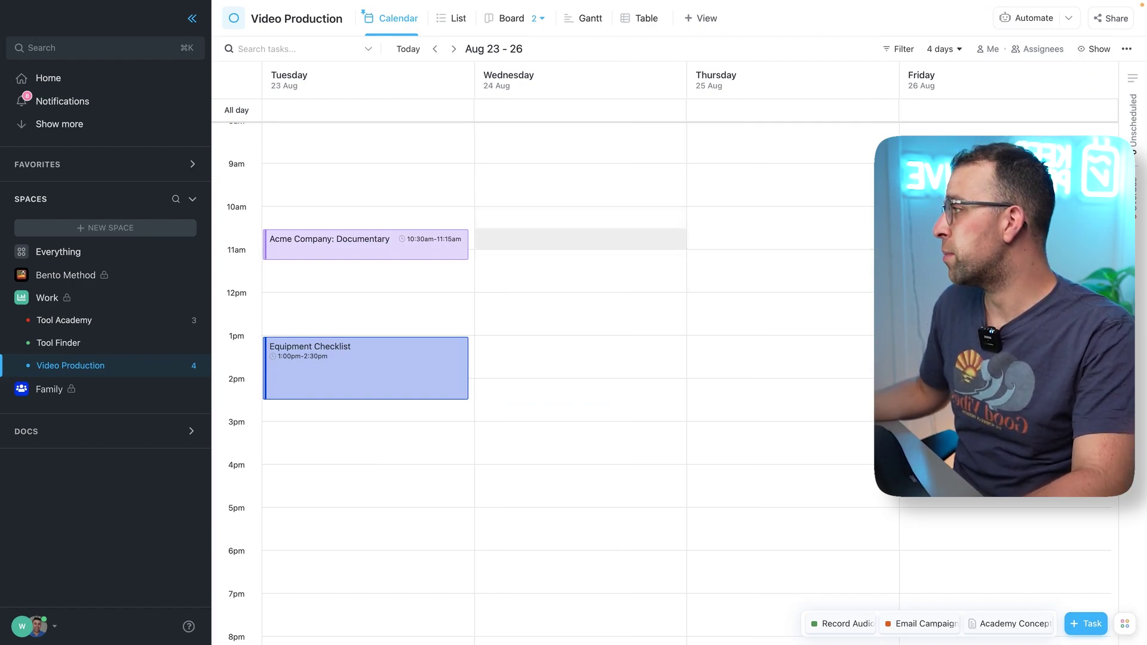
- Block out Wednesday 10:30am–12:30pm as a new task named 'Film YouTube'
{"action": "left_click_drag", "start_coordinate": [581, 239], "coordinate": [580, 304]}
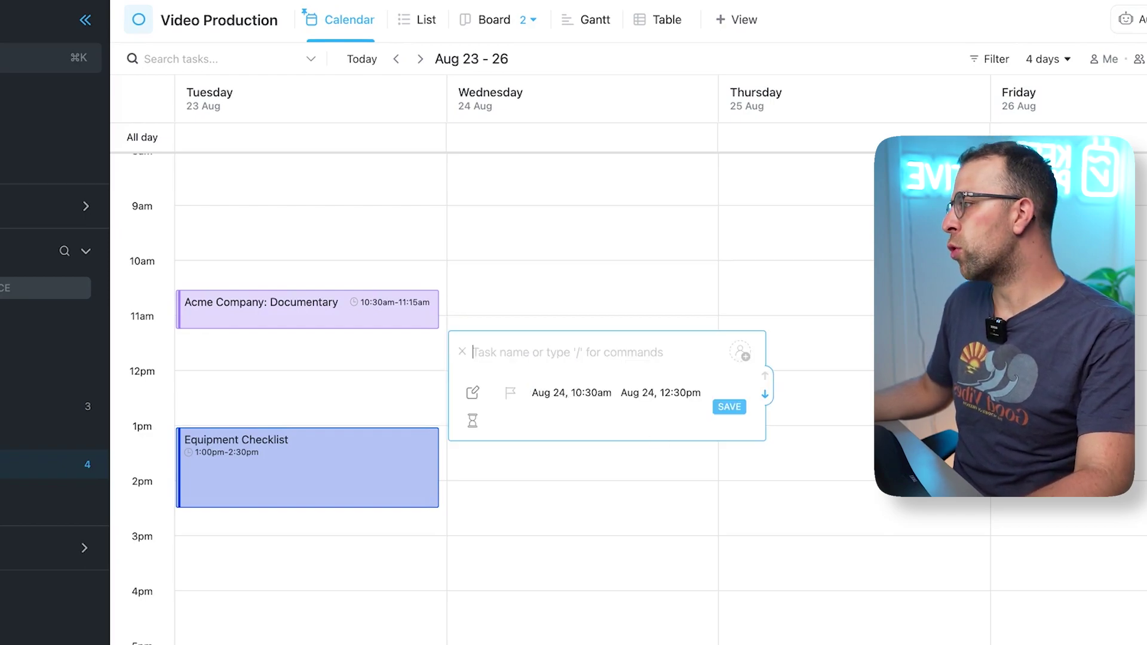
{"action": "type", "text": "Film YouTube"}
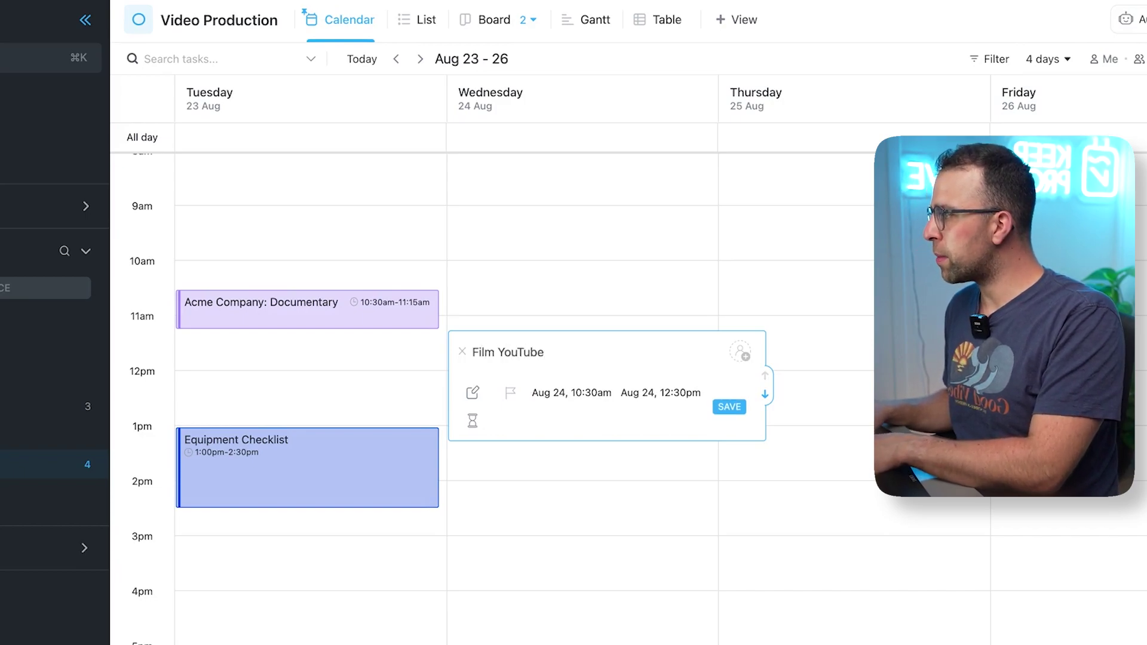
{"action": "left_click", "coordinate": [472, 393]}
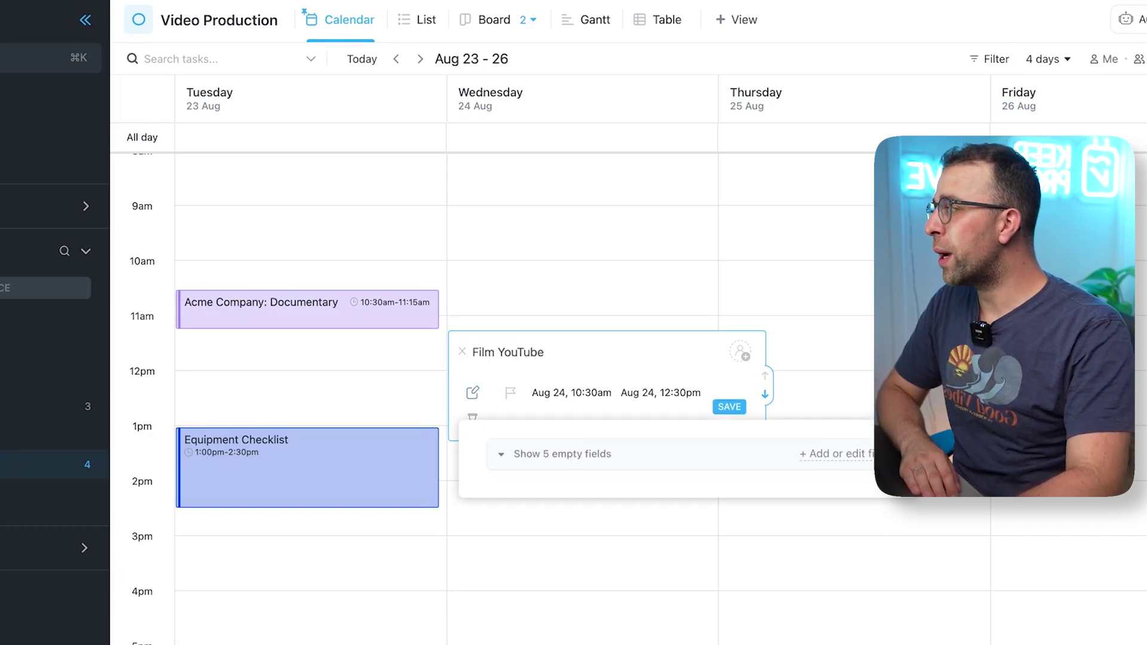
{"action": "left_click", "coordinate": [502, 454]}
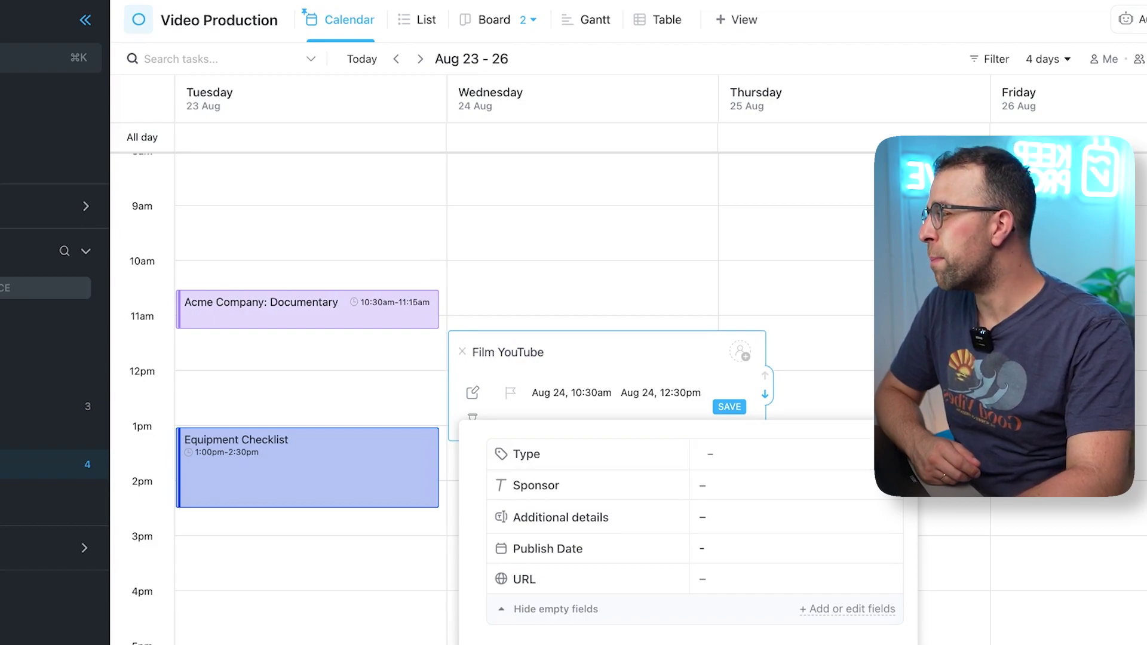
- Set the task's priority to Urgent and its time estimate to 90m (1h 30m)
{"action": "left_click", "coordinate": [510, 392]}
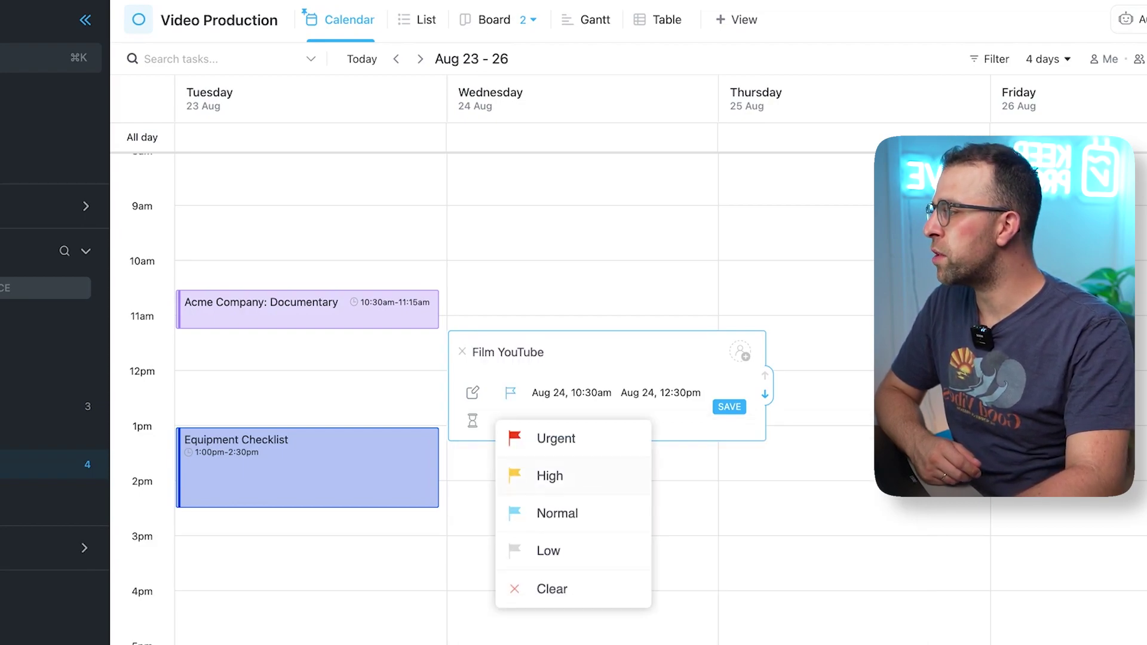
{"action": "left_click", "coordinate": [556, 439]}
{"action": "left_click", "coordinate": [472, 421]}
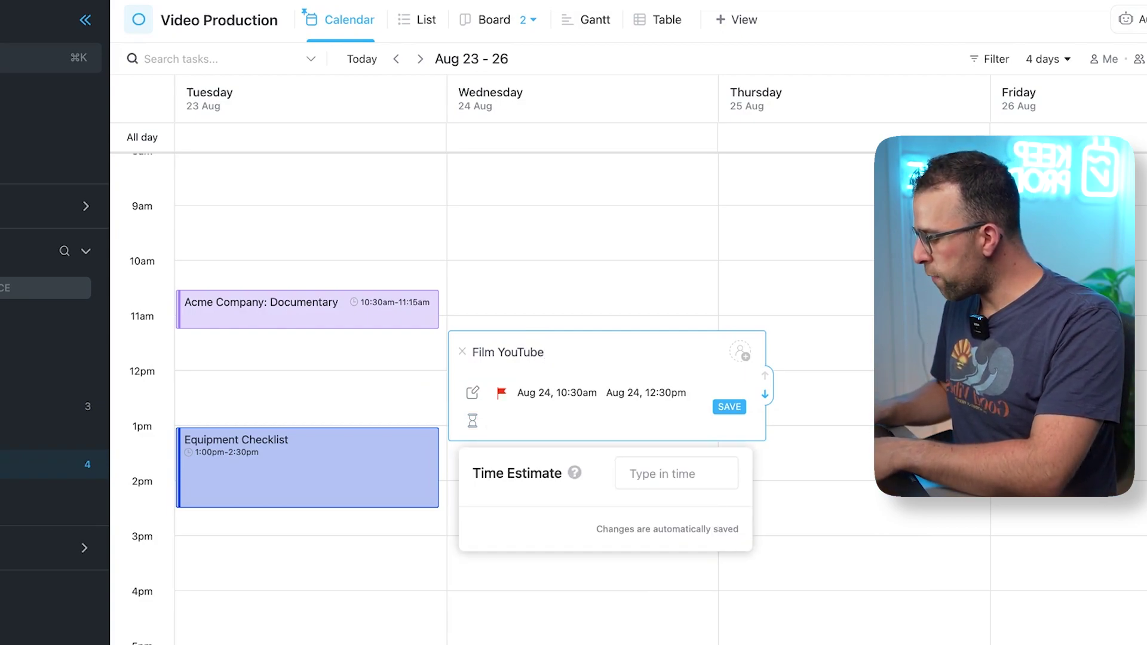
{"action": "type", "text": "90m"}
{"action": "key", "text": "Down"}
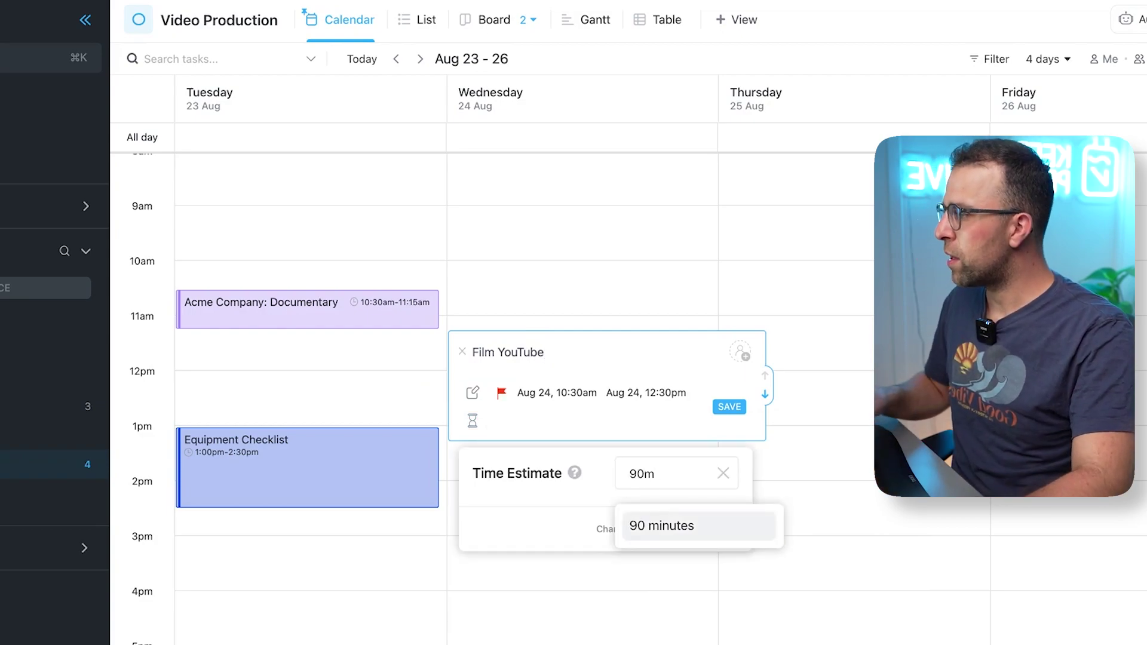
{"action": "key", "text": "Return"}
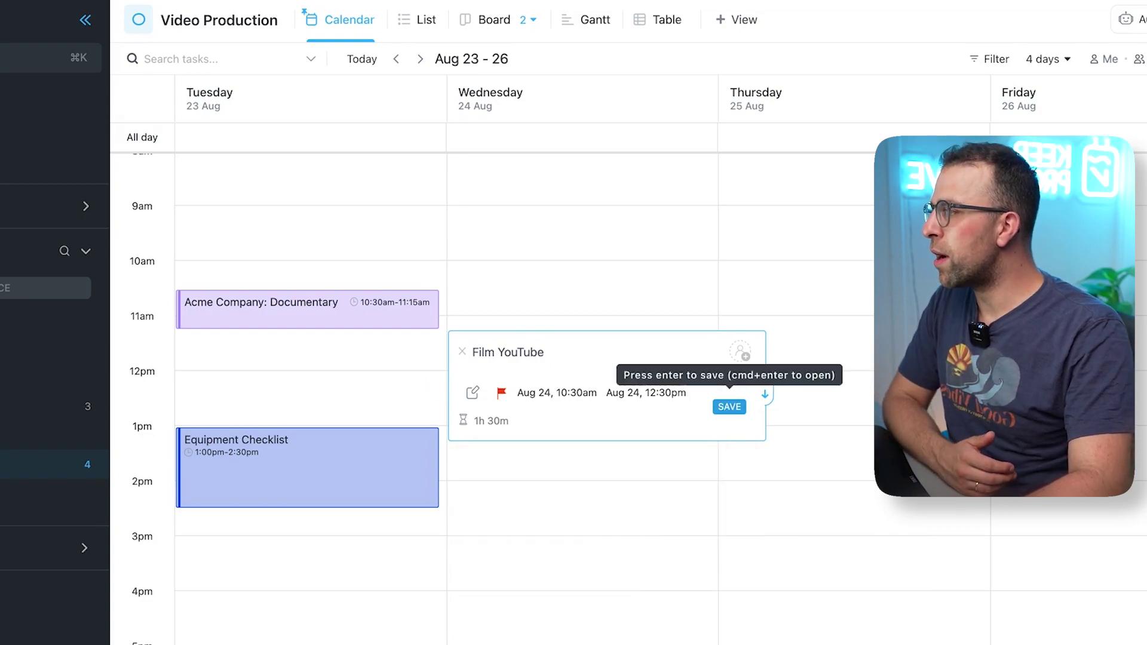
- Assign the Film YouTube task to Me and save it
{"action": "left_click", "coordinate": [740, 352]}
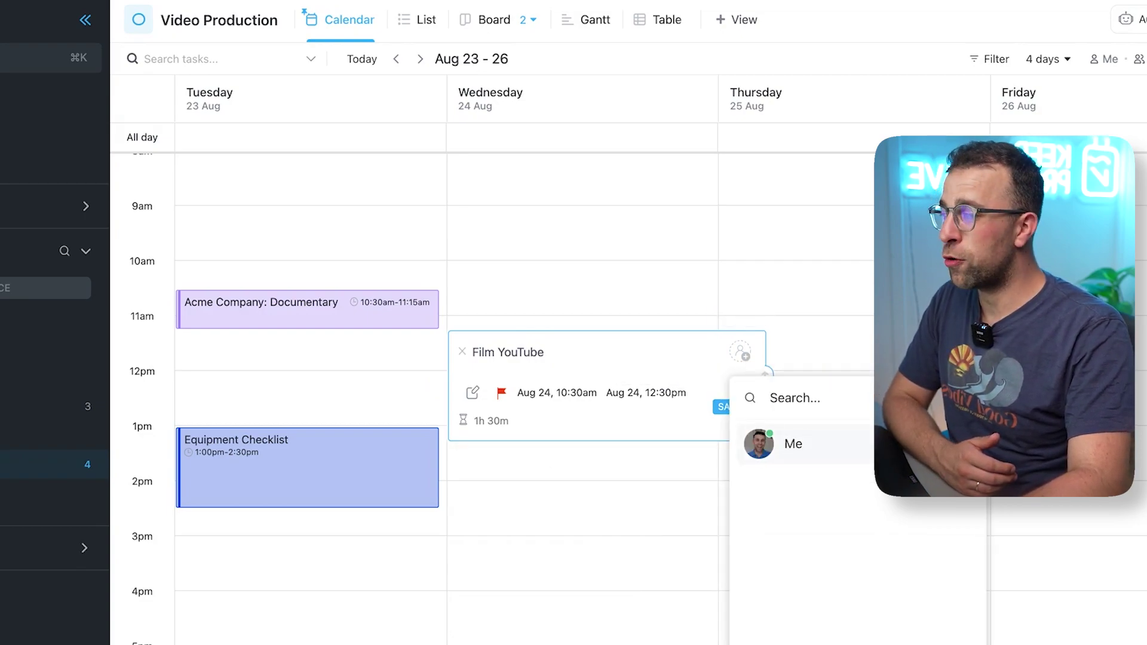
{"action": "left_click", "coordinate": [793, 444]}
{"action": "left_click", "coordinate": [729, 407]}
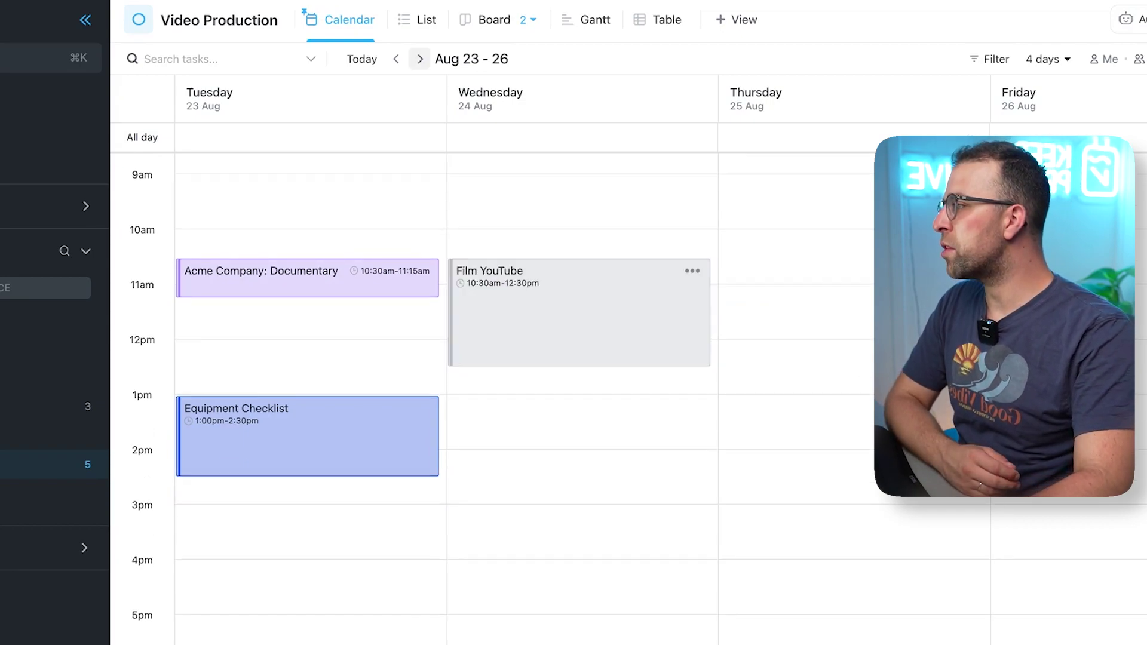
{"action": "left_click", "coordinate": [579, 312]}
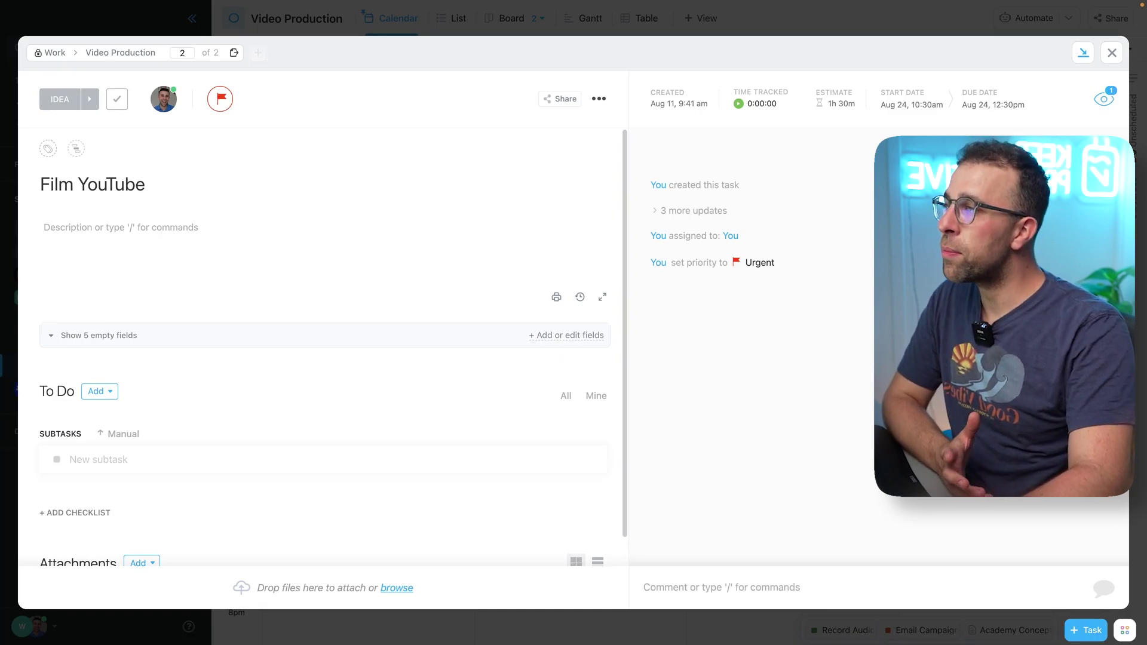
{"action": "left_click", "coordinate": [1113, 53]}
{"action": "right_click", "coordinate": [642, 283]}
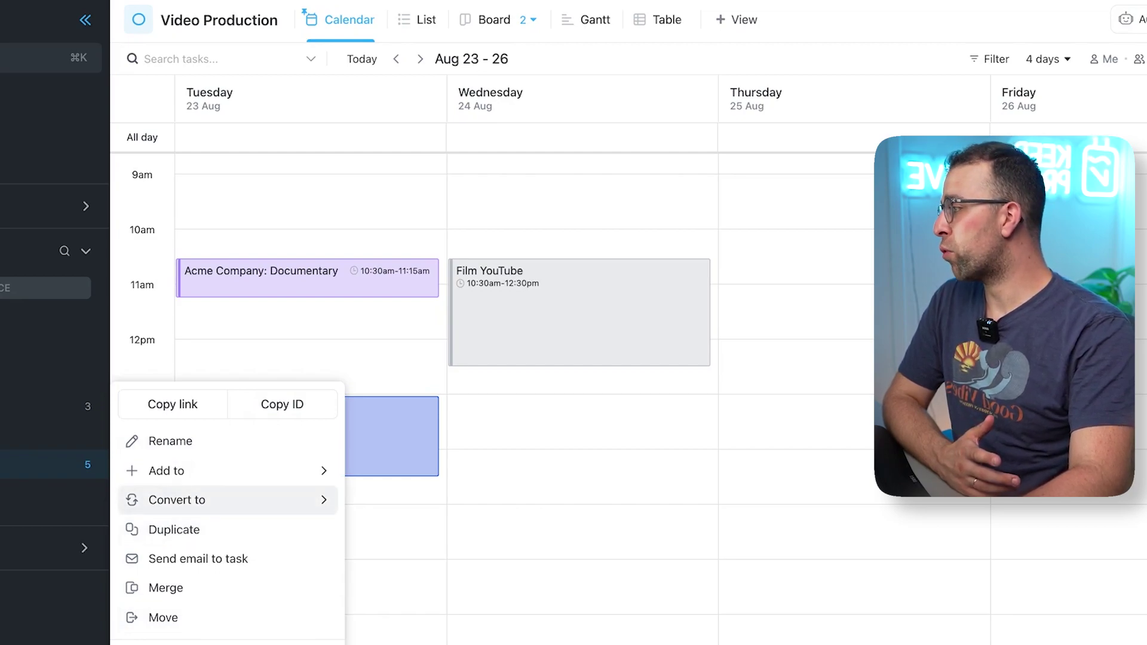
{"action": "left_click", "coordinate": [228, 500]}
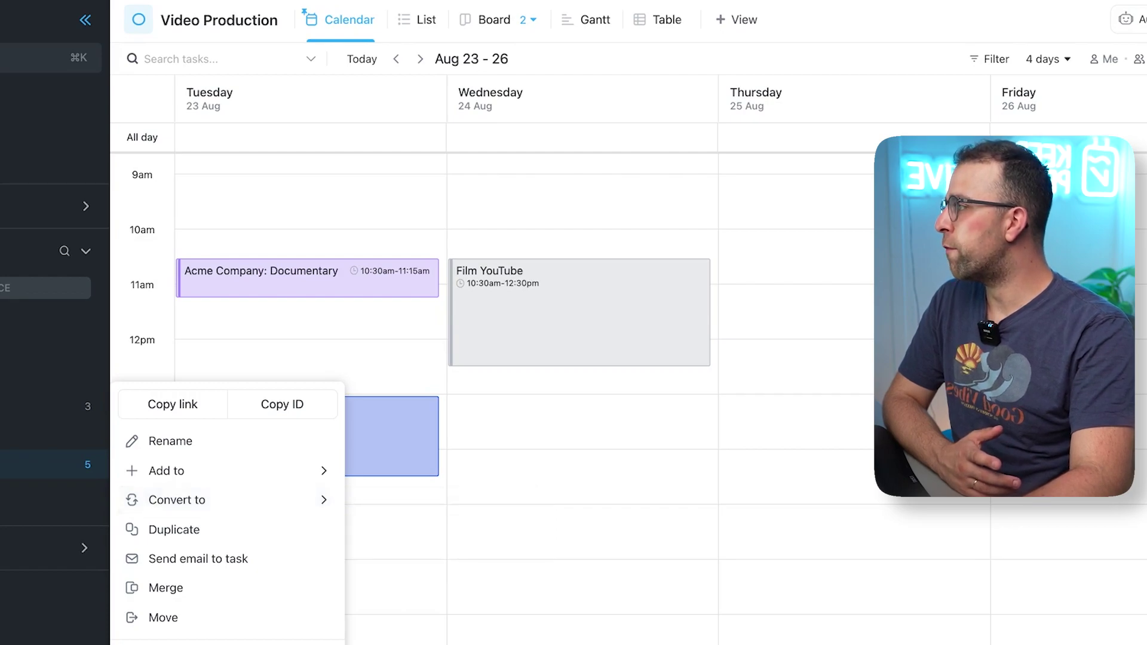
{"action": "left_click", "coordinate": [579, 335]}
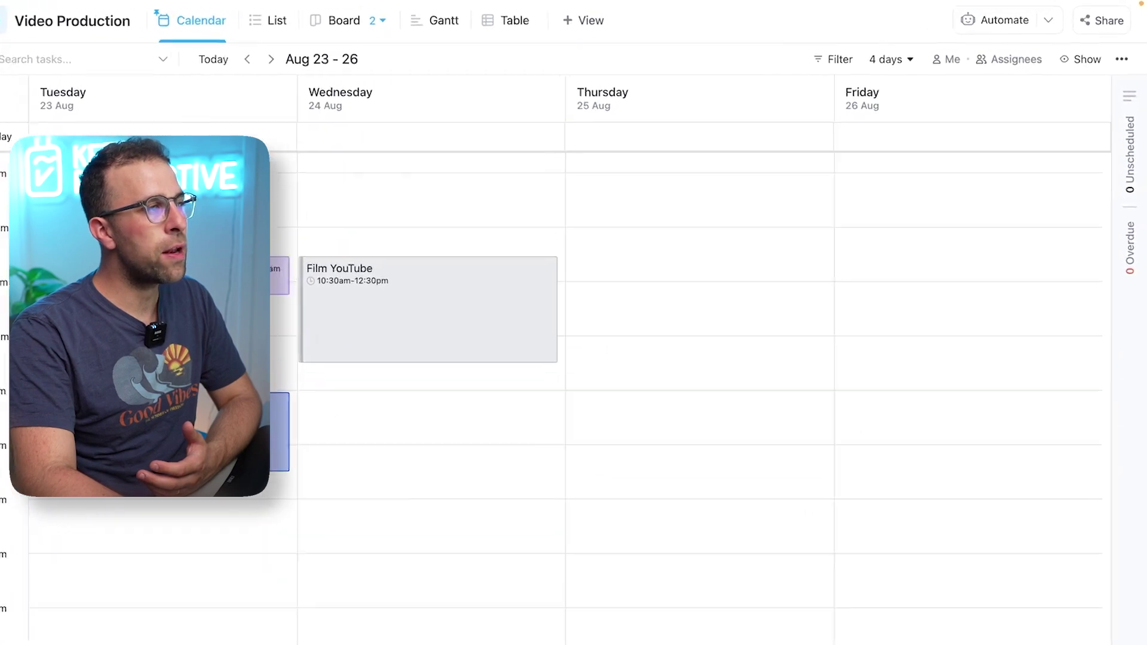
{"action": "left_click", "coordinate": [1129, 97]}
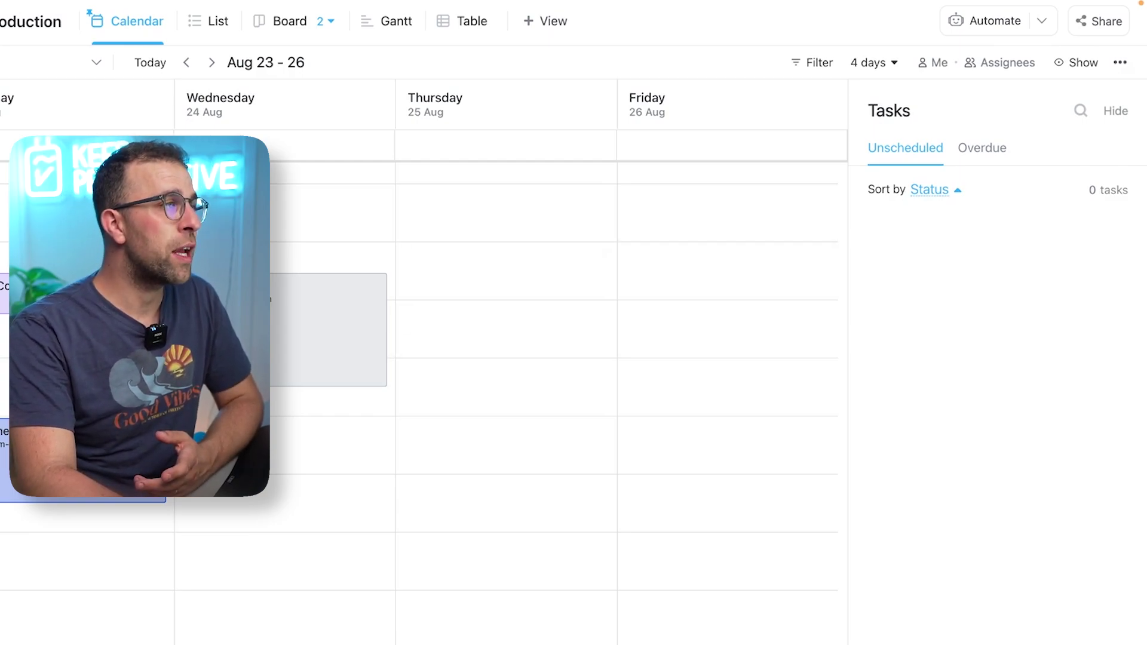
{"action": "left_click", "coordinate": [1115, 111]}
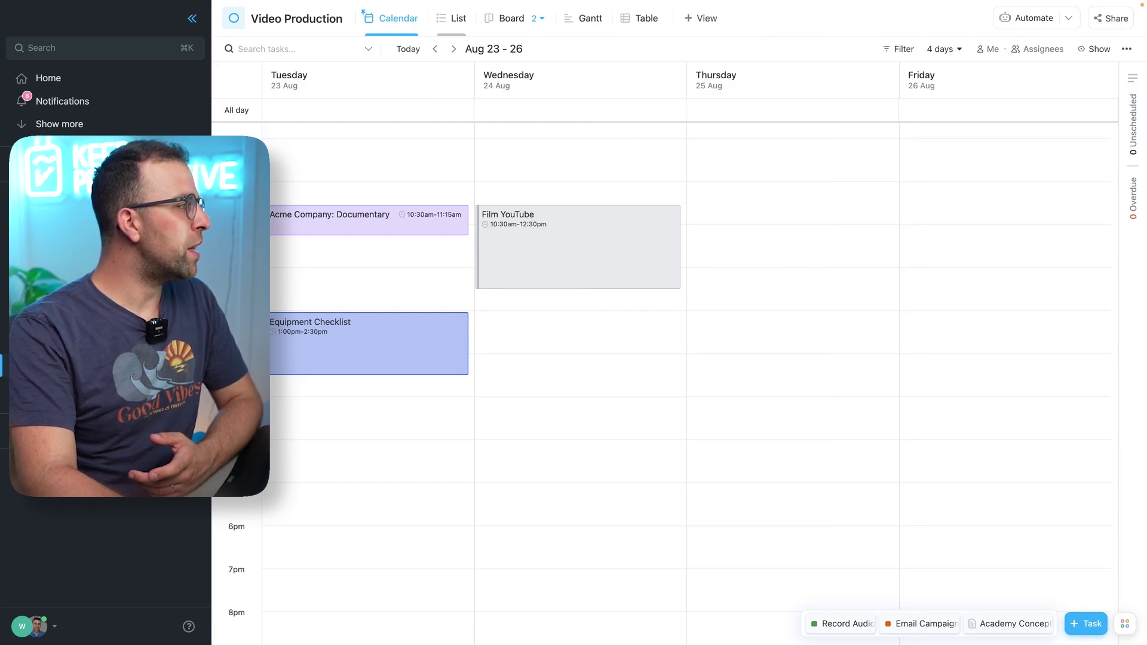
- In the List view, change Film YouTube's status to REVIEW
{"action": "left_click", "coordinate": [452, 18]}
{"action": "left_click", "coordinate": [542, 274]}
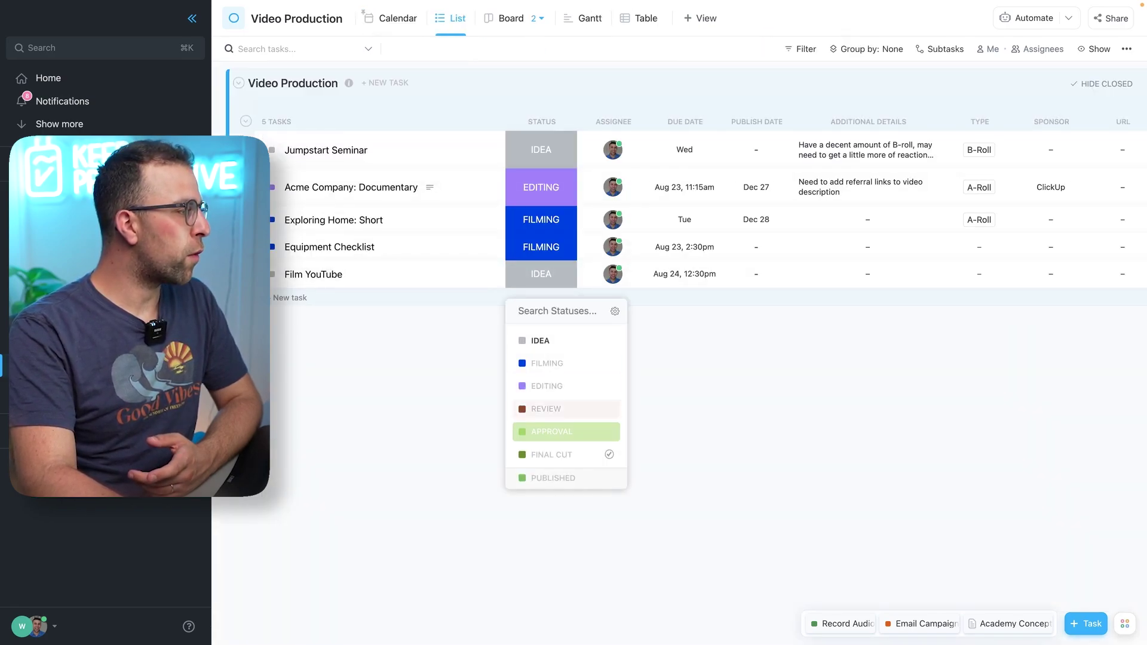
{"action": "left_click", "coordinate": [547, 409]}
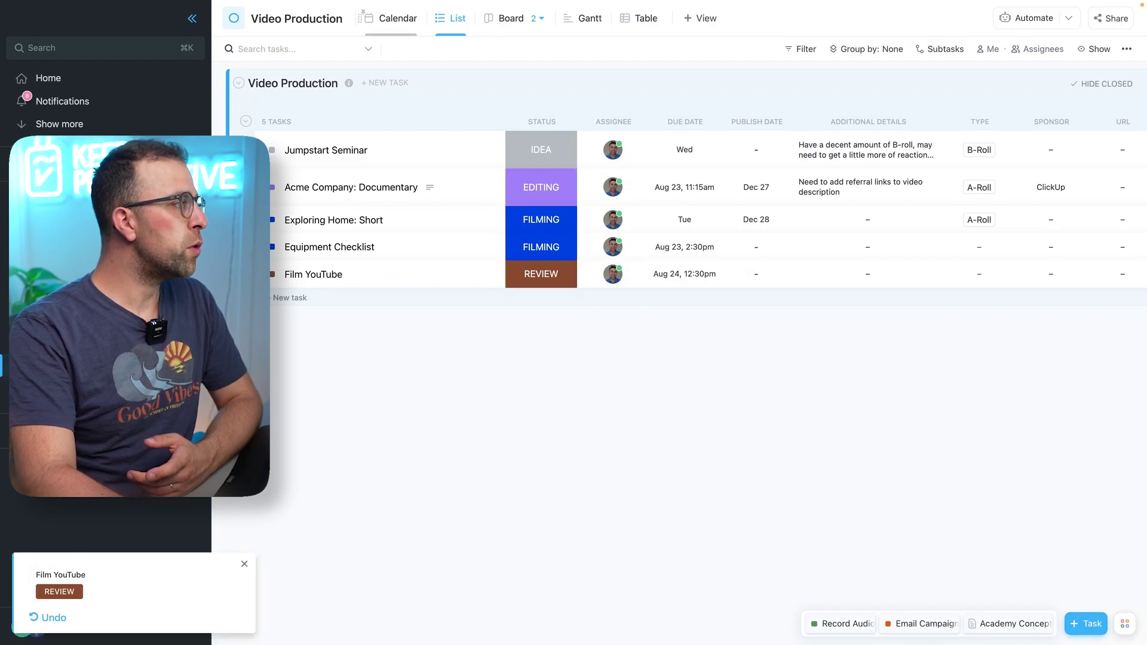
- Return to the Calendar view and advance it to Aug 23 - 26
{"action": "left_click", "coordinate": [362, 12]}
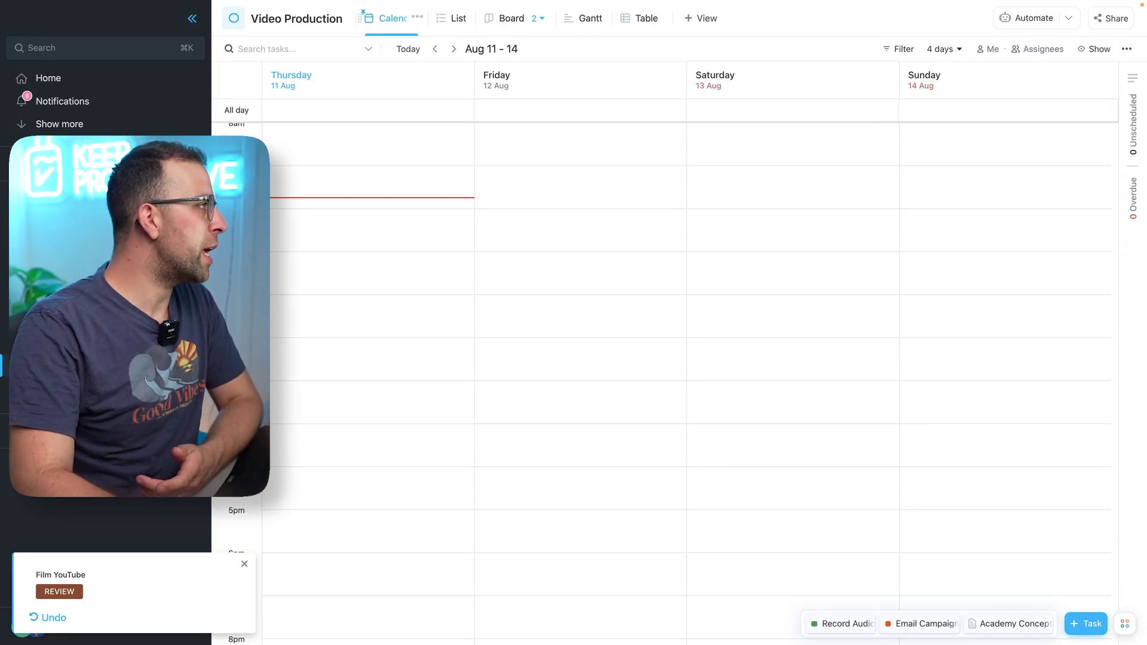
{"action": "left_click", "coordinate": [453, 49]}
{"action": "left_click", "coordinate": [454, 48]}
{"action": "left_click", "coordinate": [453, 49]}
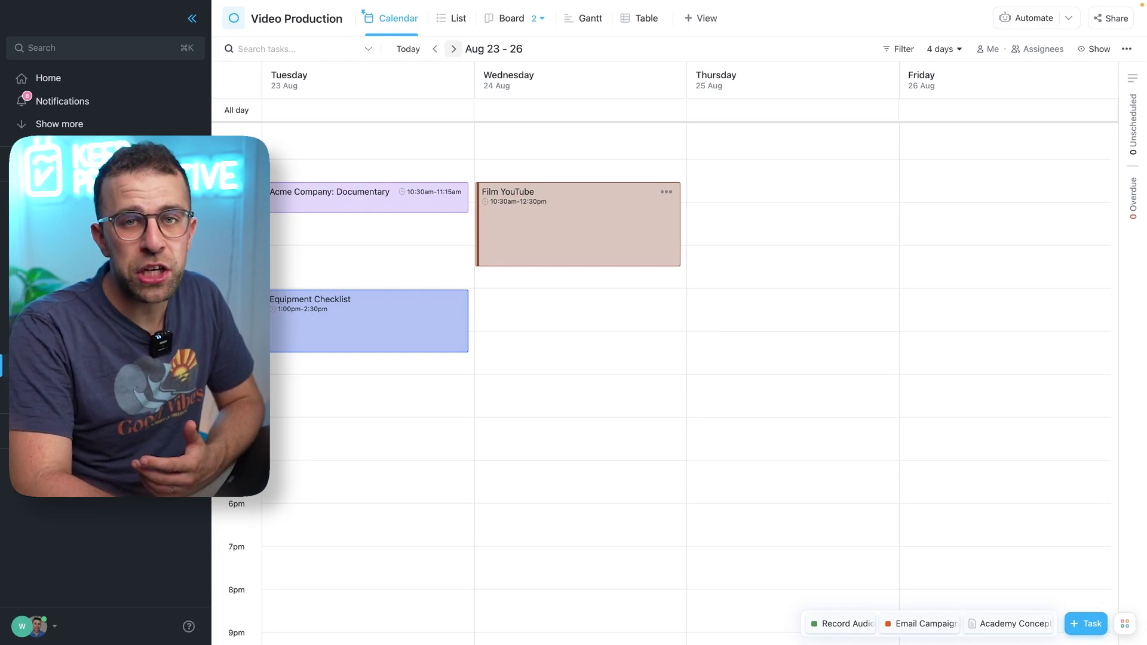
- In the calendar display settings, keep tasks coloured by Status
{"action": "left_click", "coordinate": [1094, 48]}
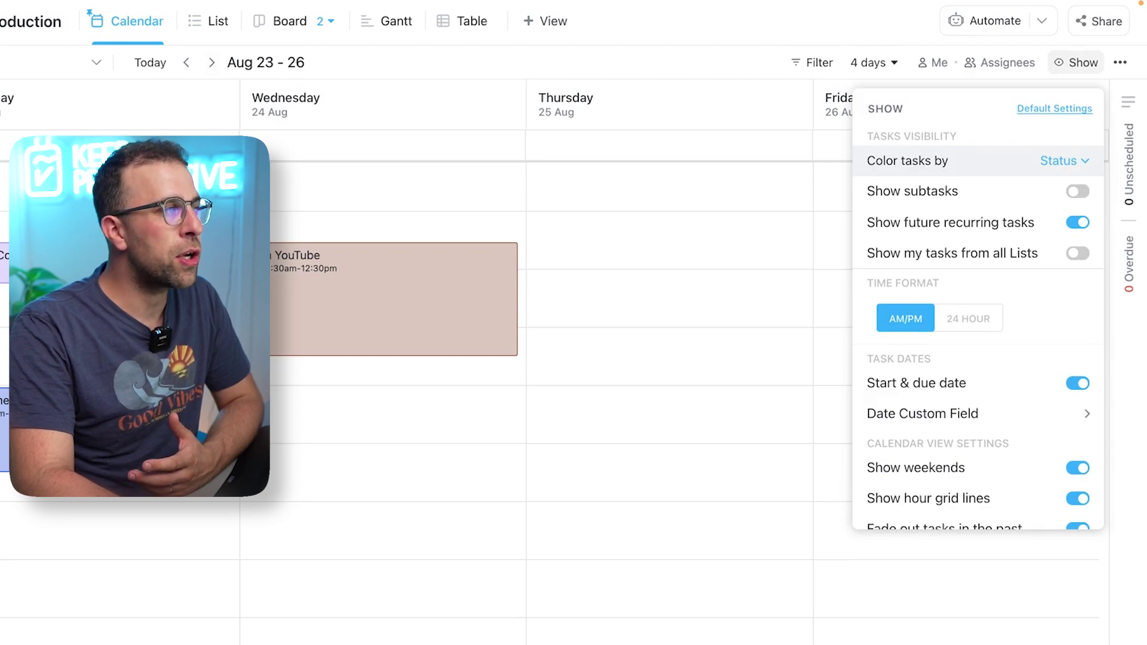
{"action": "left_click", "coordinate": [1063, 161]}
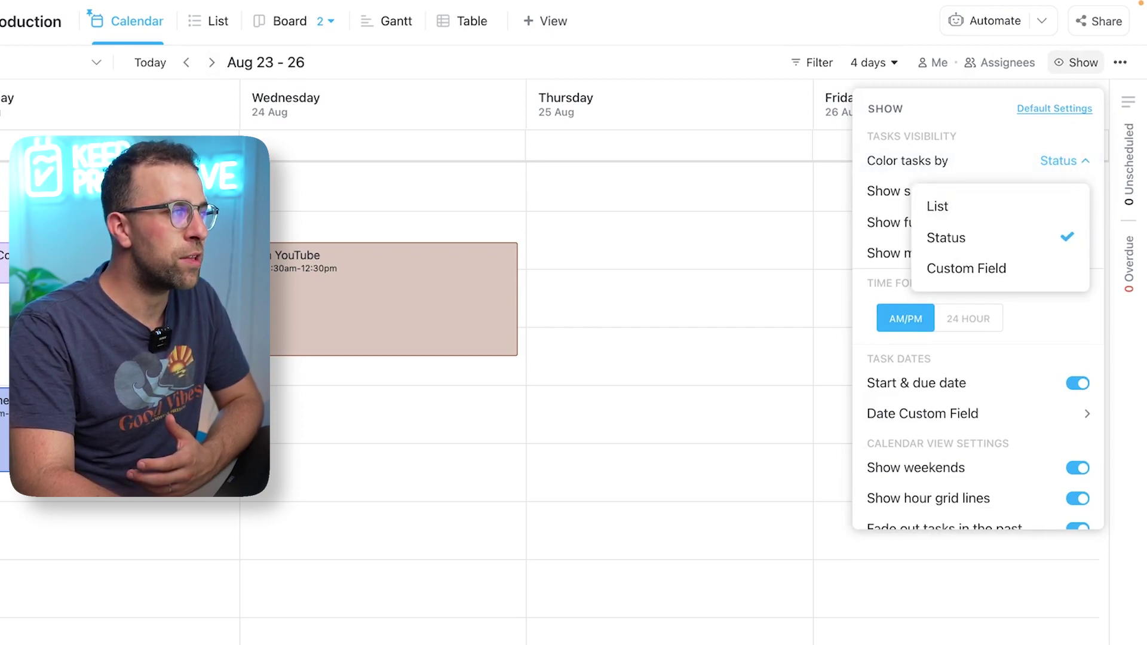
{"action": "left_click", "coordinate": [1064, 161]}
- Switch the time format to 24 HOUR and turn off Show weekends
{"action": "scroll", "coordinate": [980, 239], "scroll_direction": "down", "scroll_amount": 3}
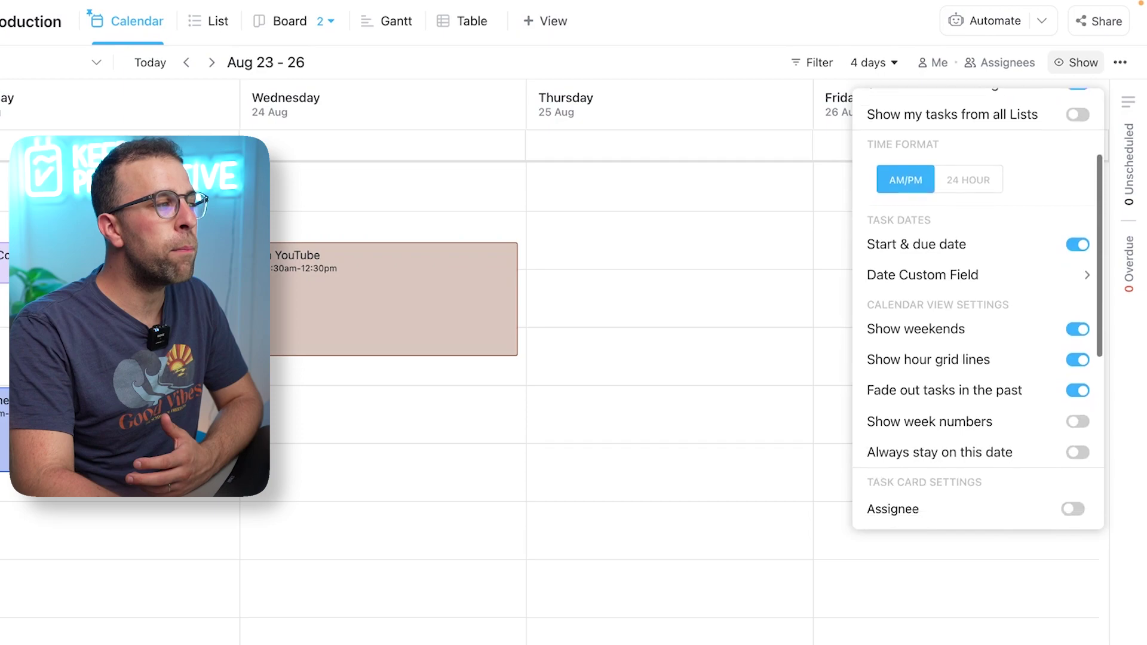
{"action": "scroll", "coordinate": [978, 312], "scroll_direction": "down", "scroll_amount": 6}
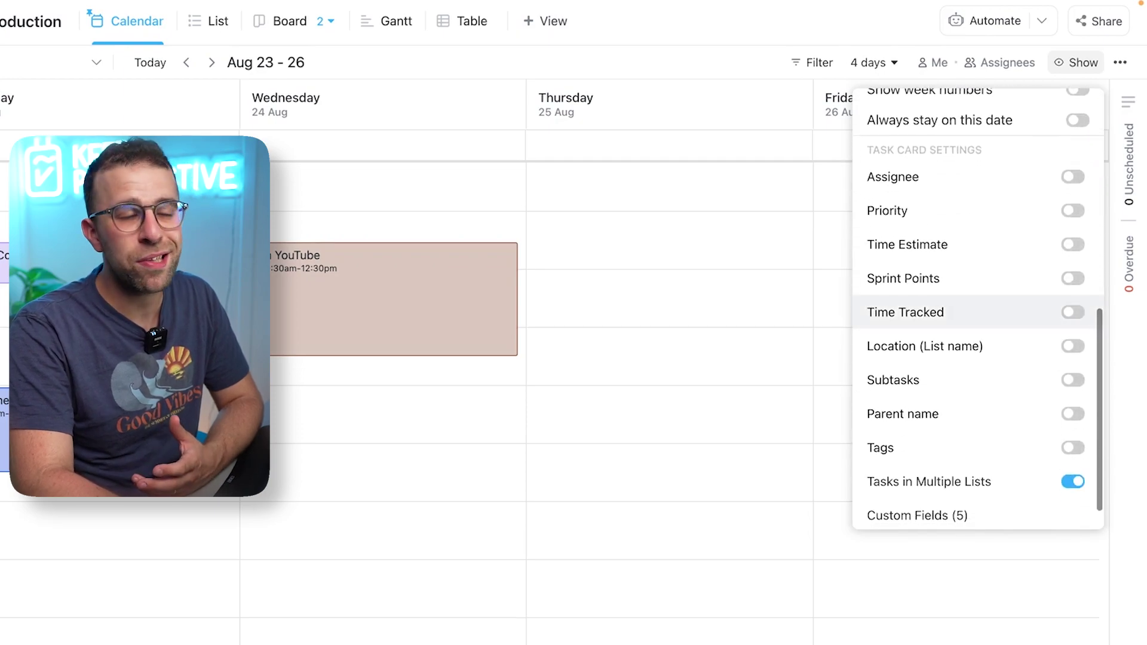
{"action": "scroll", "coordinate": [956, 279], "scroll_direction": "down", "scroll_amount": 1}
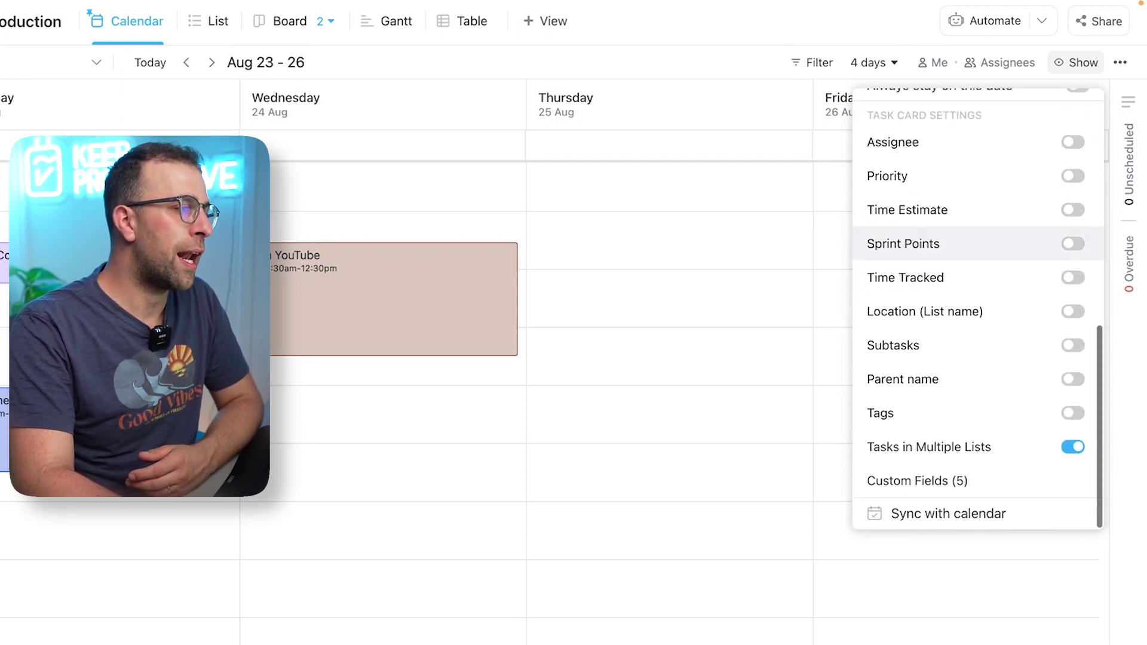
{"action": "scroll", "coordinate": [978, 309], "scroll_direction": "up", "scroll_amount": 10}
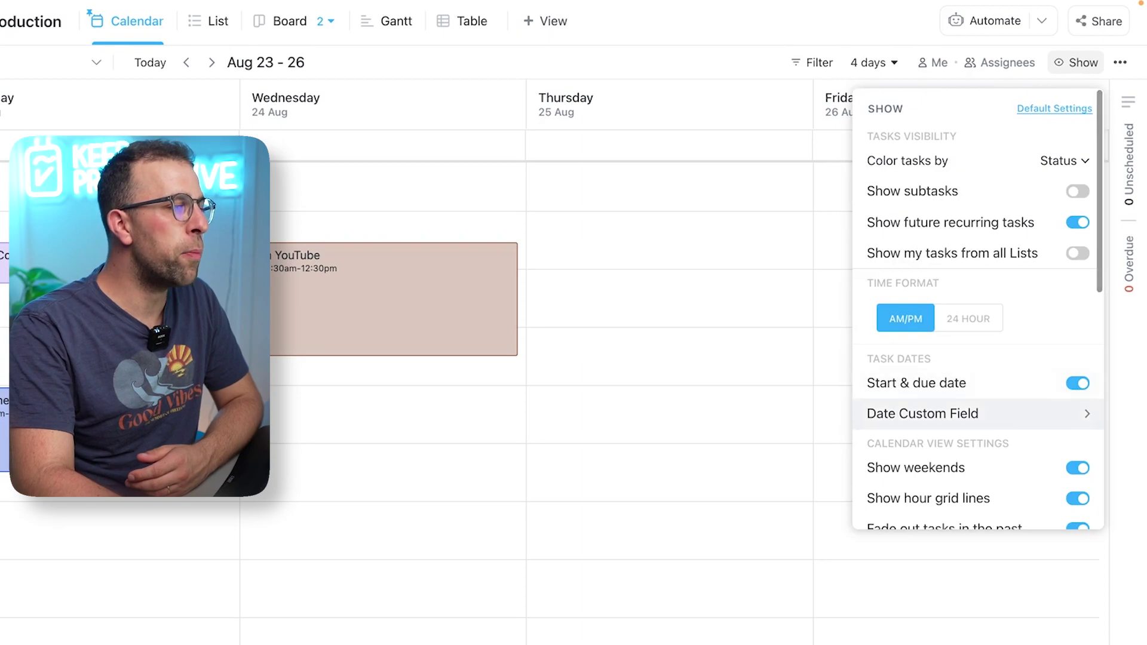
{"action": "scroll", "coordinate": [956, 413], "scroll_direction": "down", "scroll_amount": 10}
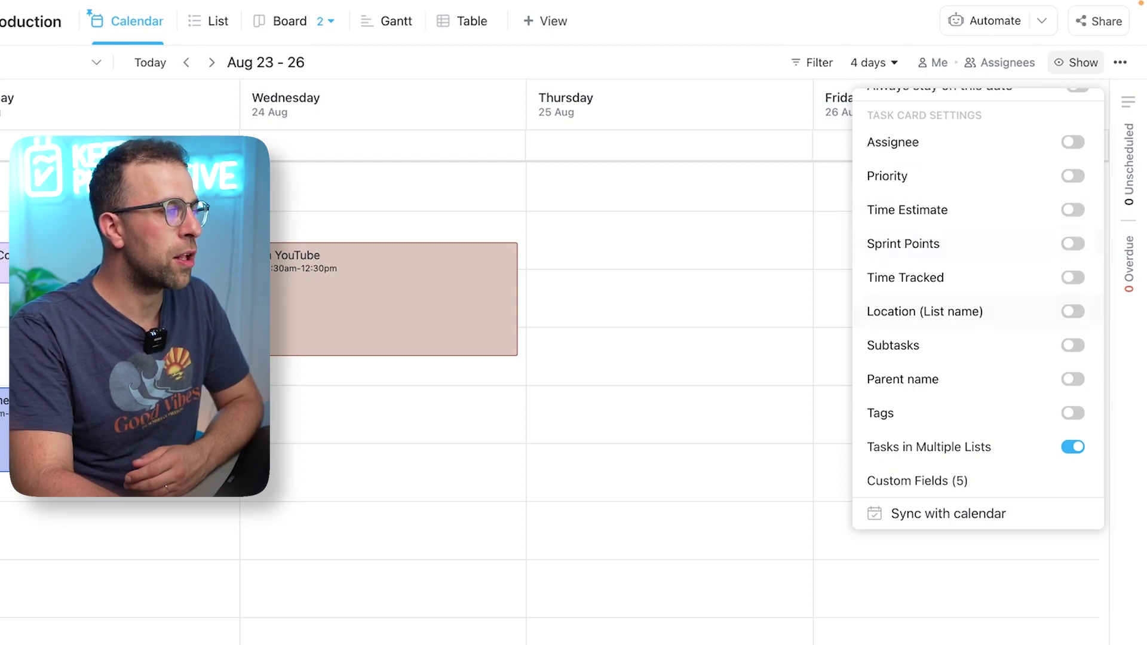
{"action": "scroll", "coordinate": [978, 308], "scroll_direction": "up", "scroll_amount": 10}
{"action": "left_click", "coordinate": [968, 319]}
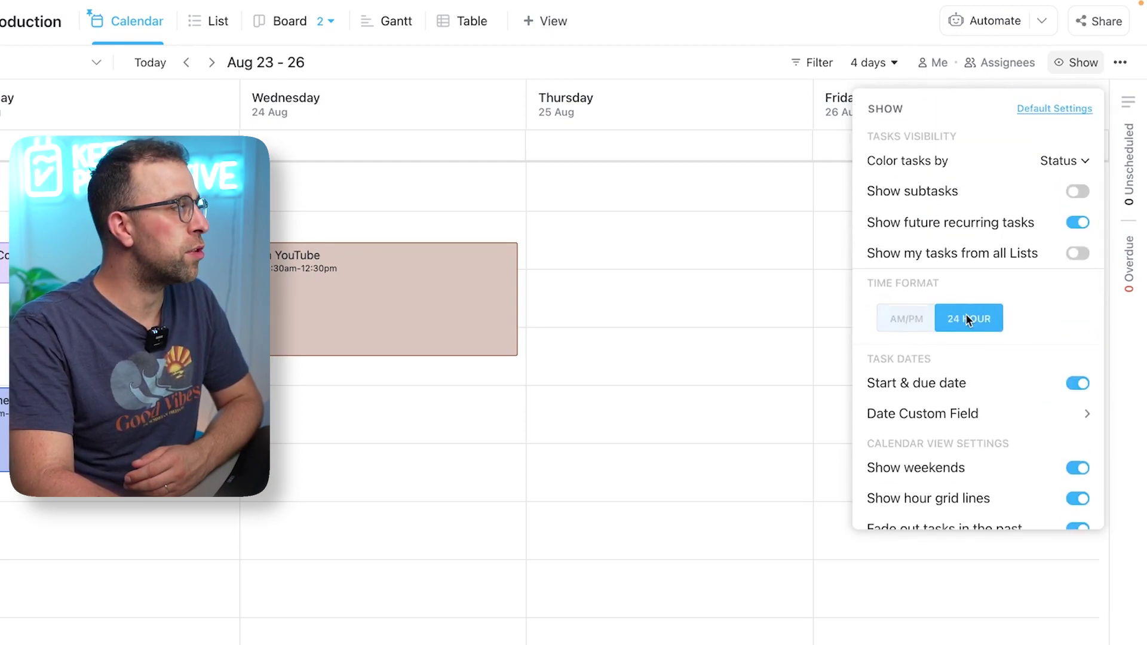
{"action": "scroll", "coordinate": [974, 270], "scroll_direction": "down", "scroll_amount": 3}
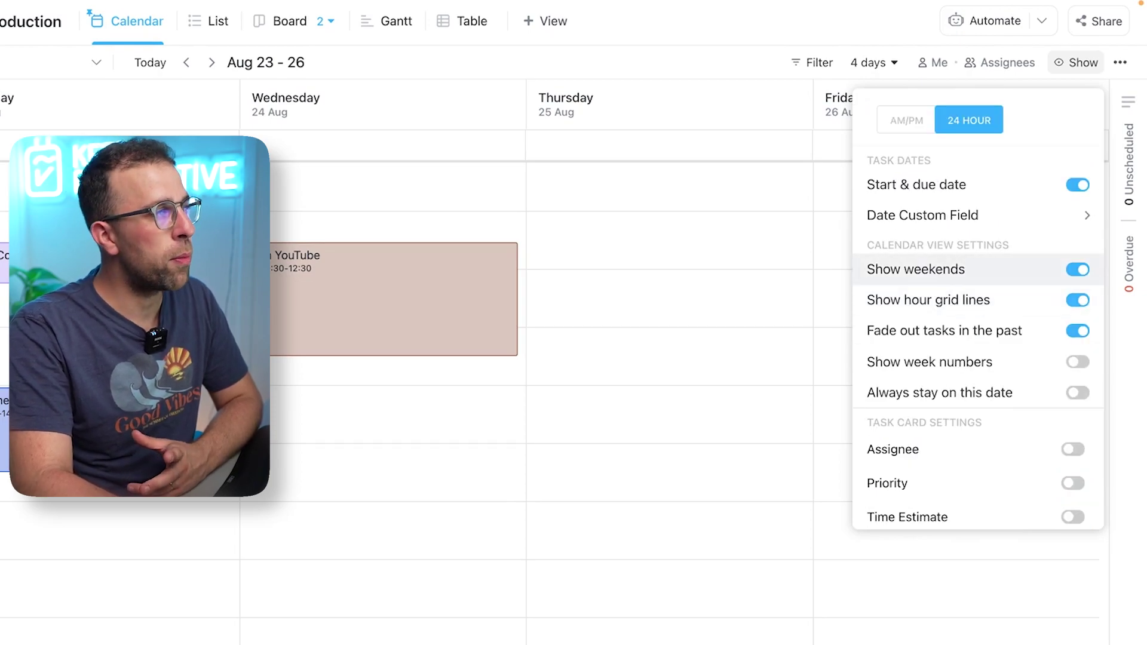
{"action": "left_click", "coordinate": [975, 270]}
- Close the Show panel and advance the calendar to Aug 29 - Sep 1
{"action": "left_click", "coordinate": [795, 106]}
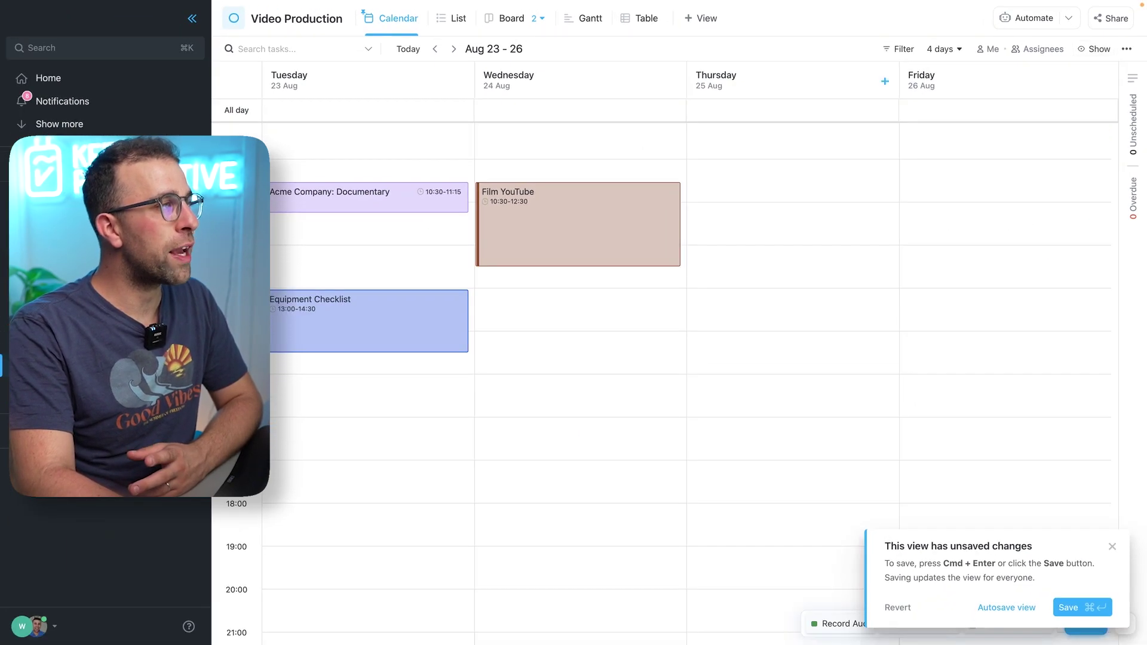
{"action": "left_click", "coordinate": [453, 49]}
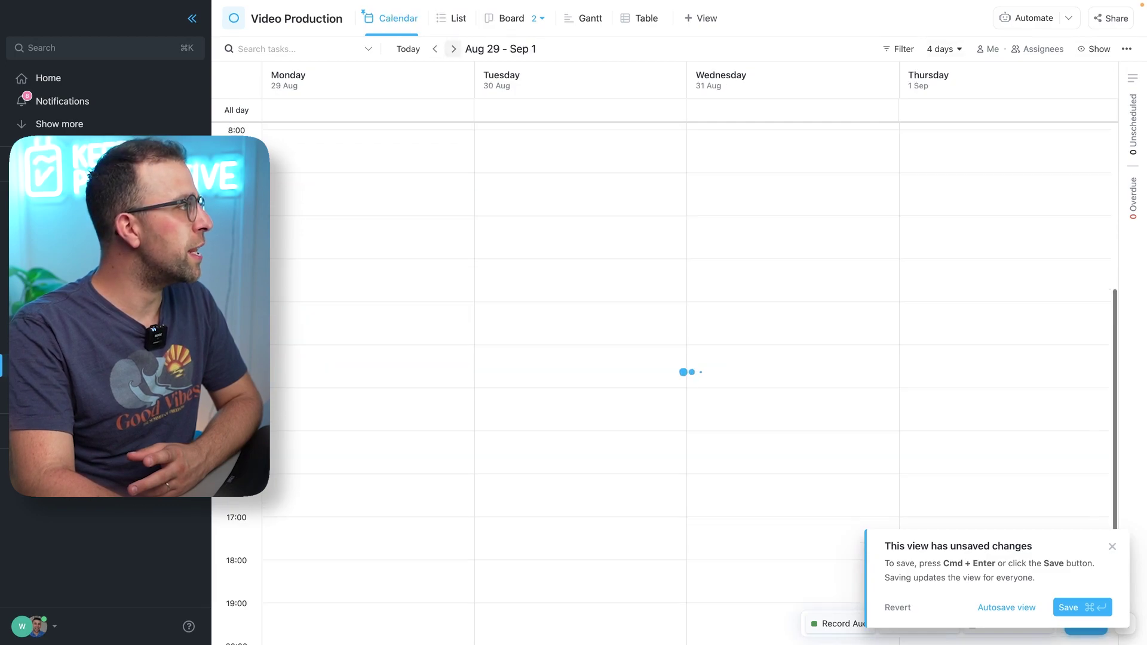